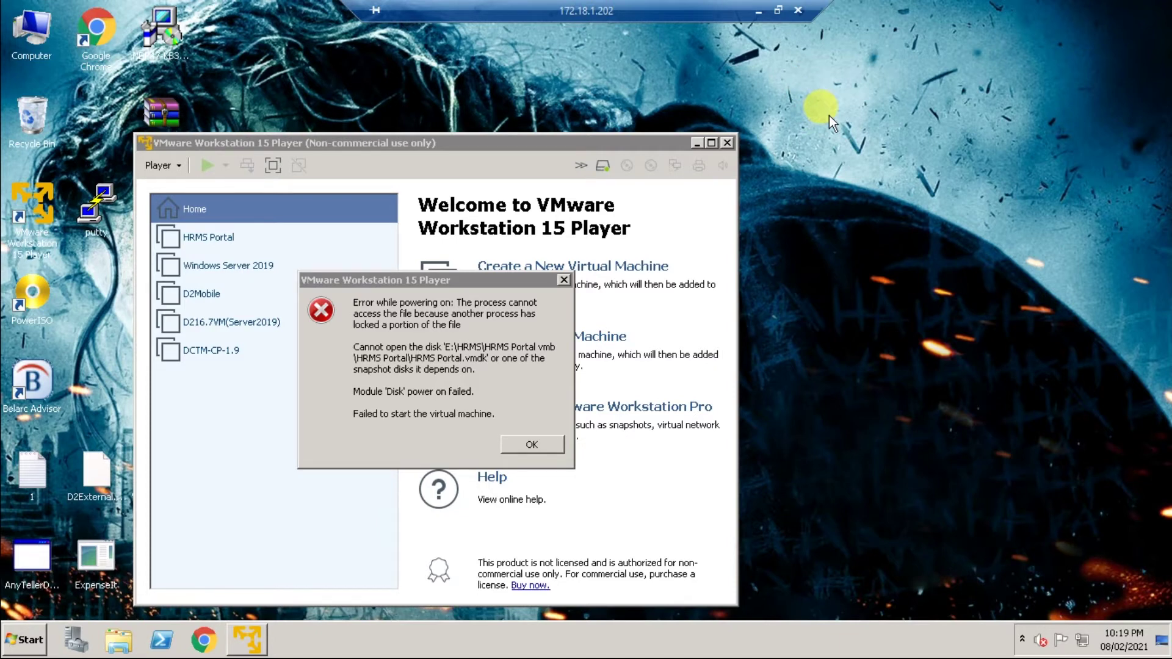
Step: Dismiss the HRMS Portal locked-disk power-on error, returning to the welcome page
{"action": "left_click", "coordinate": [563, 279]}
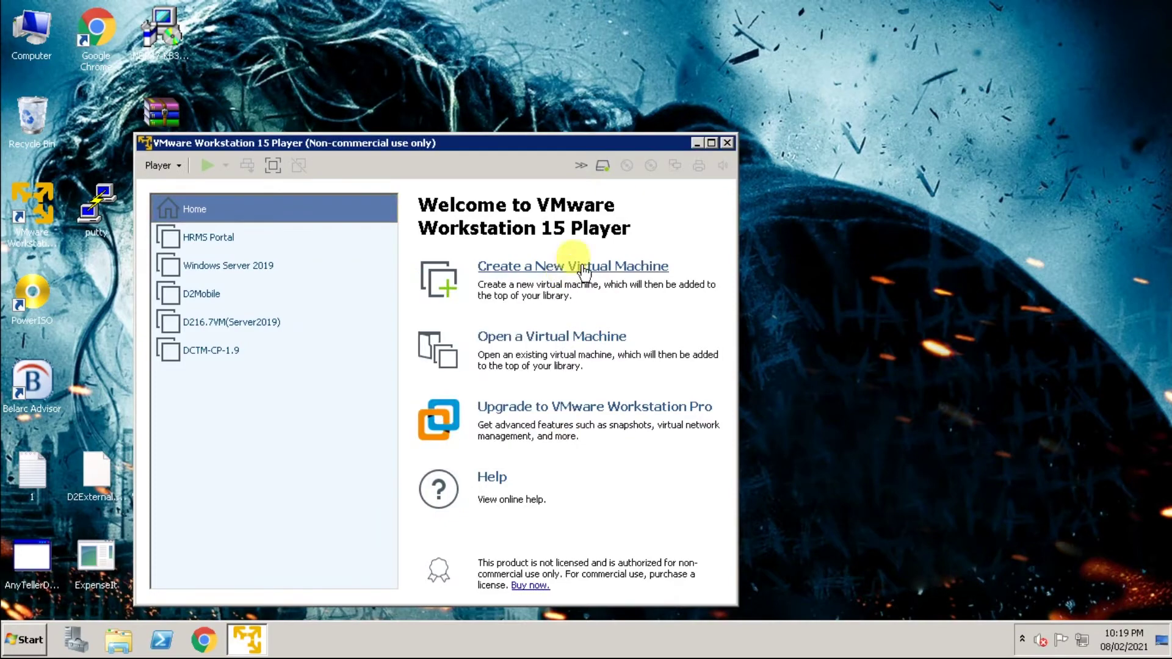
Step: Quit and relaunch Player, then power on HRMS Portal again, reproducing the locked-disk error
{"action": "left_click", "coordinate": [727, 142]}
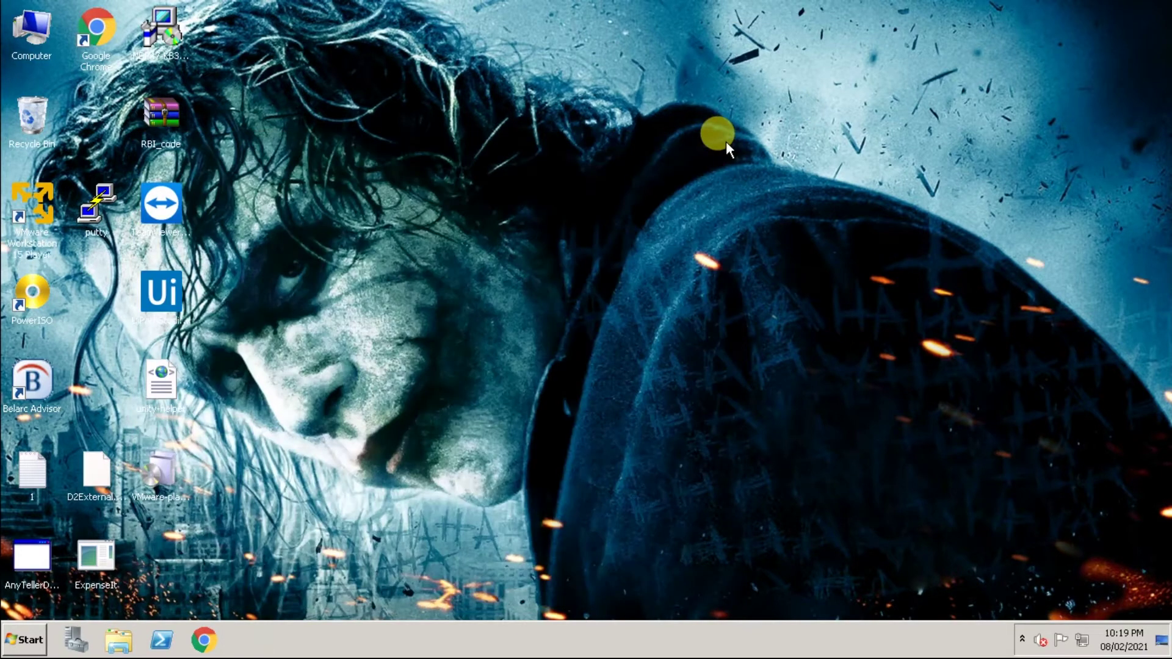
{"action": "double_click", "coordinate": [33, 211]}
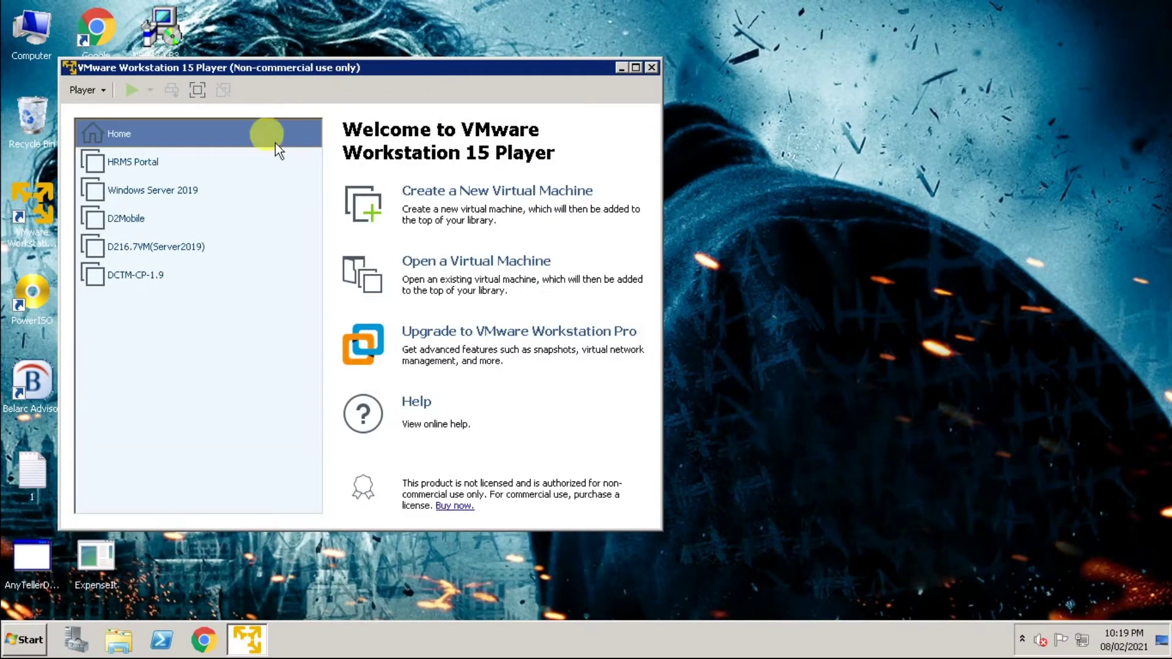
{"action": "left_click", "coordinate": [131, 169]}
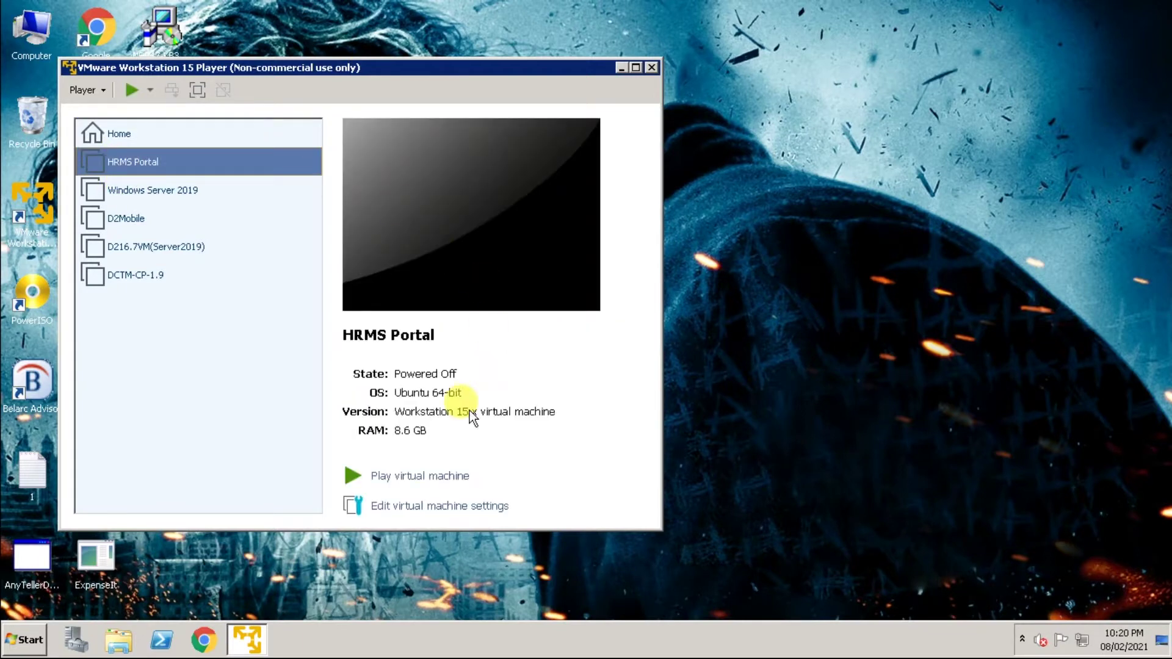
{"action": "left_click", "coordinate": [404, 482]}
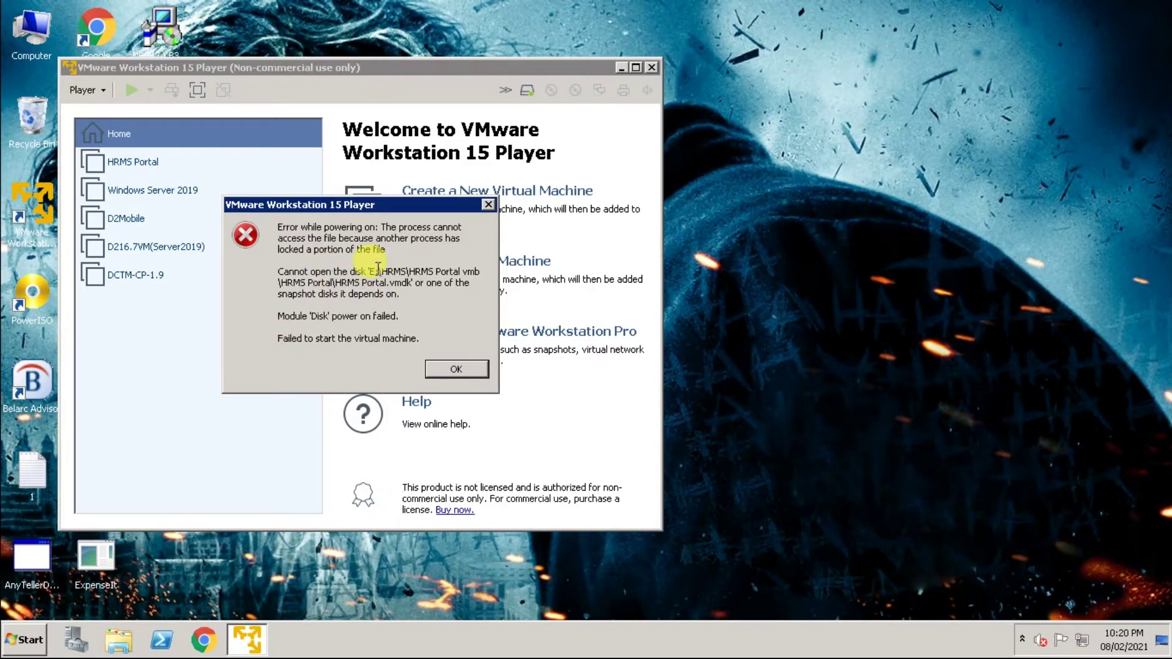
{"action": "left_click_drag", "start_coordinate": [369, 273], "coordinate": [420, 287]}
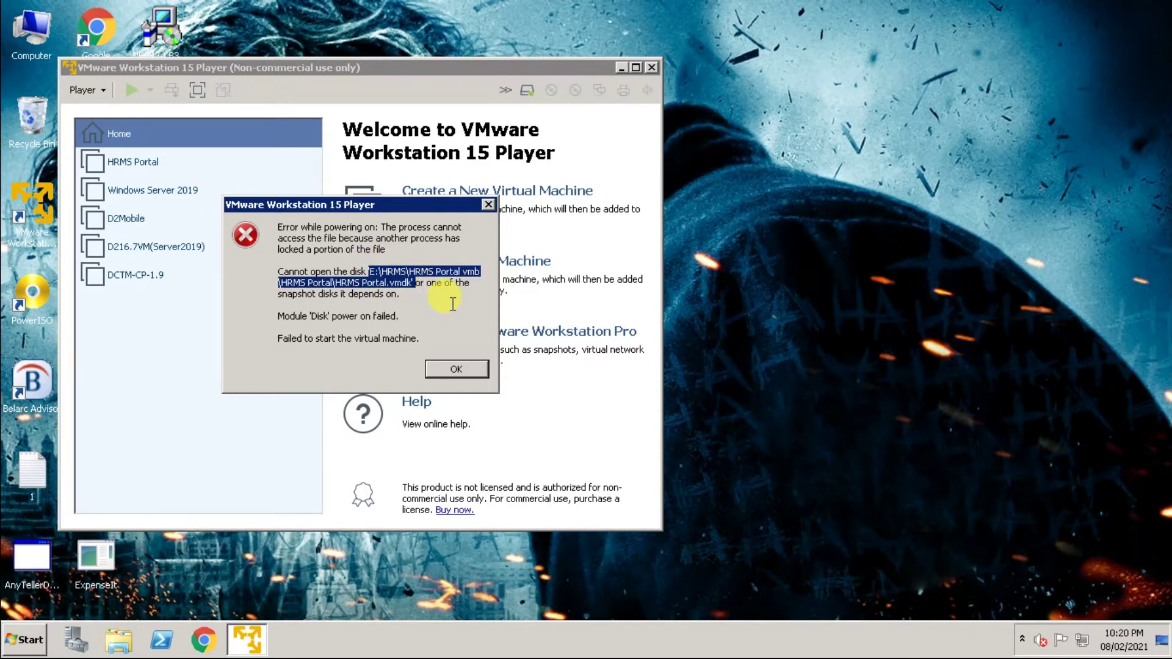
{"action": "left_click", "coordinate": [451, 304]}
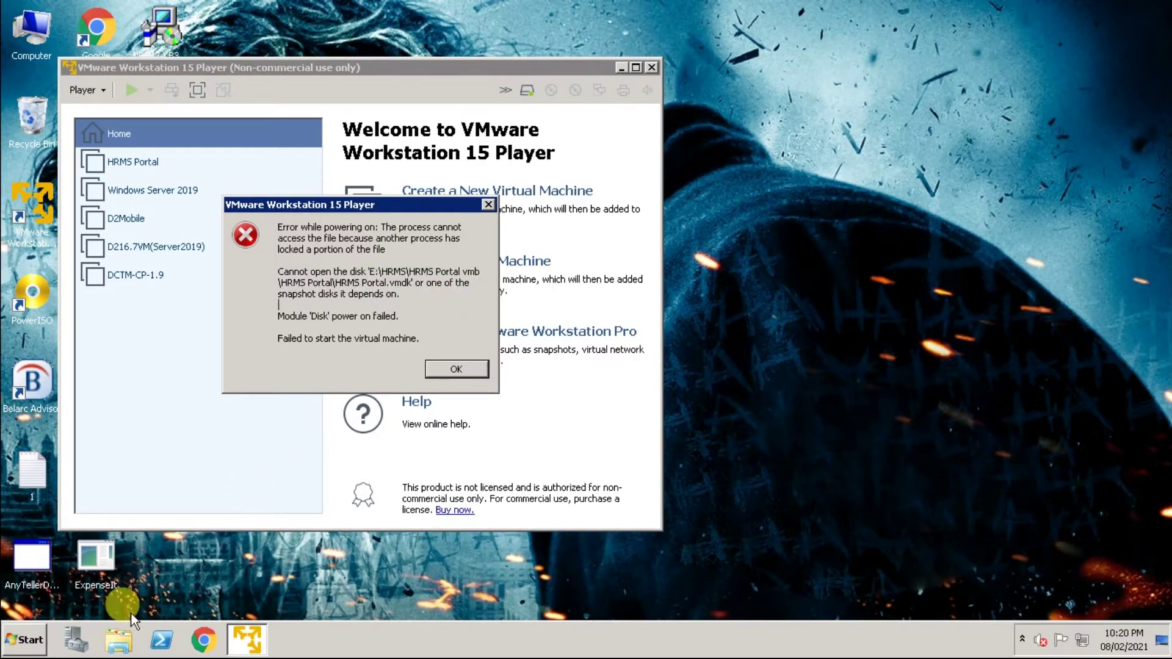
Step: Browse from the Start menu through Computer to E:\HRMS\HRMS Portal vmb\HRMS Portal
{"action": "left_click", "coordinate": [37, 649]}
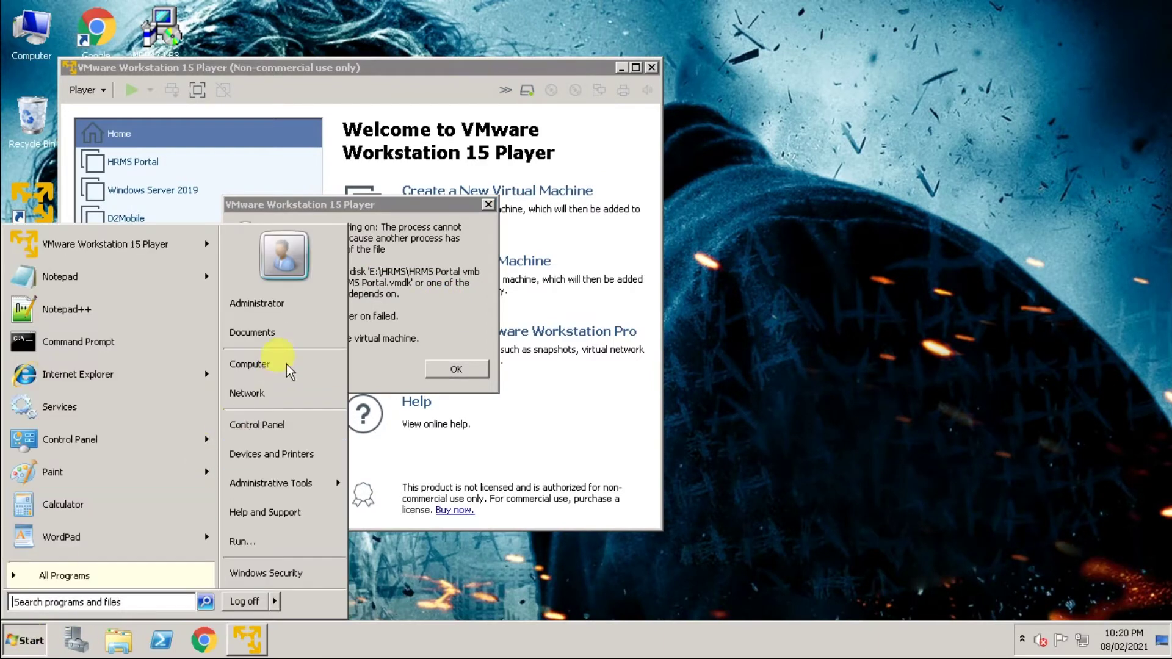
{"action": "left_click", "coordinate": [287, 362]}
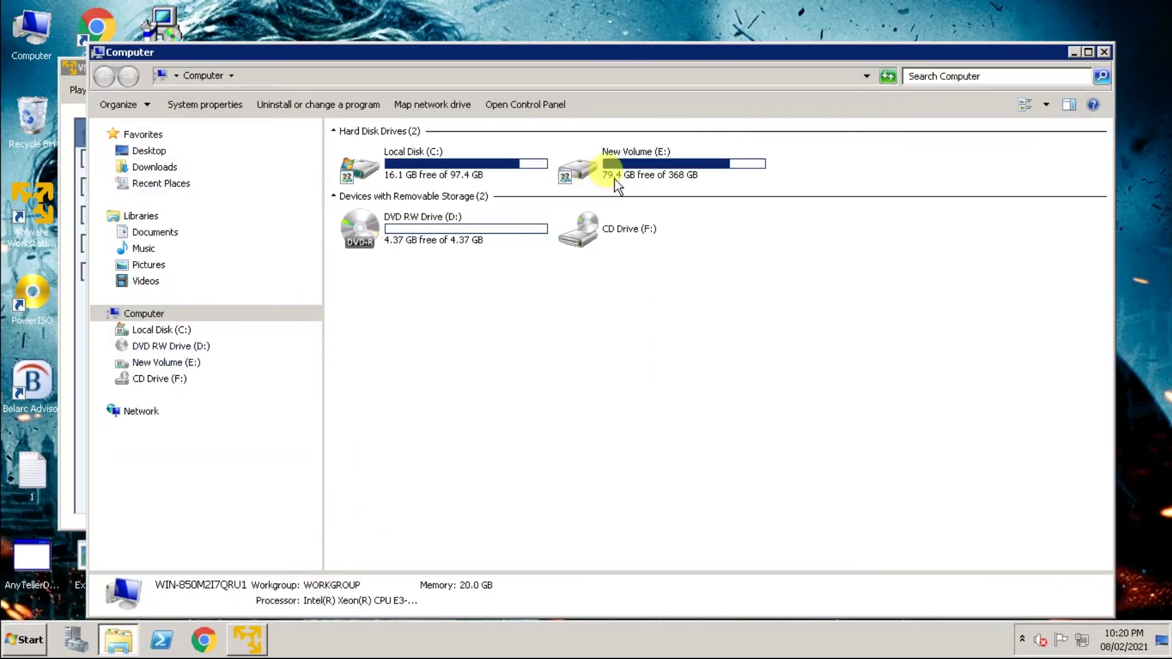
{"action": "double_click", "coordinate": [637, 175]}
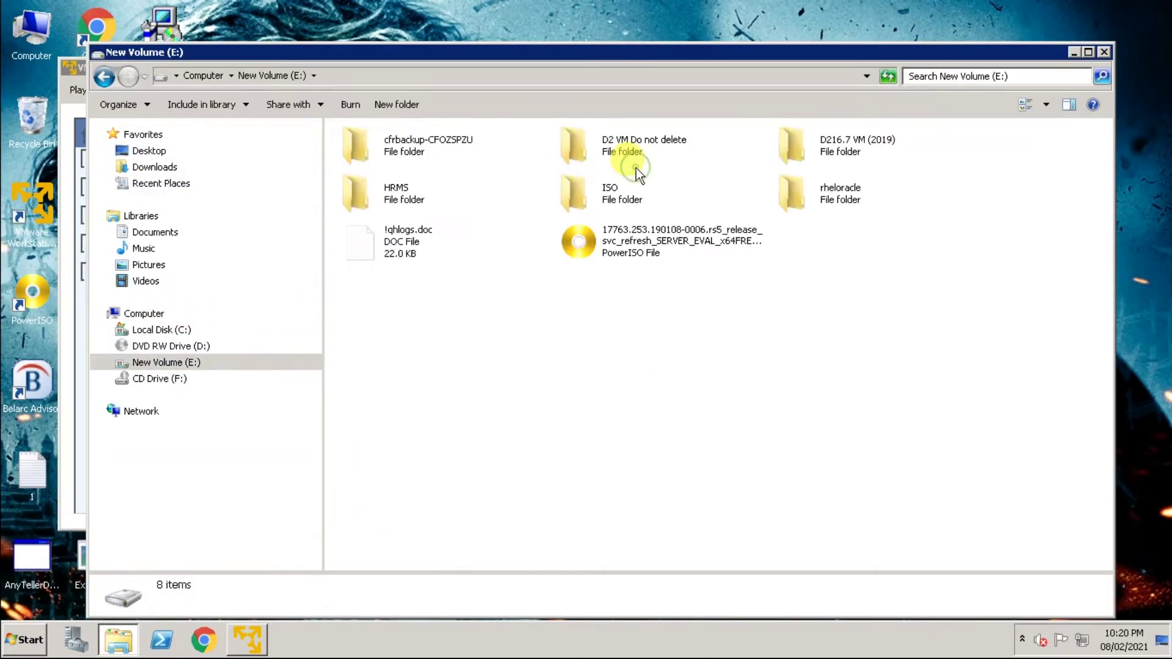
{"action": "double_click", "coordinate": [429, 192]}
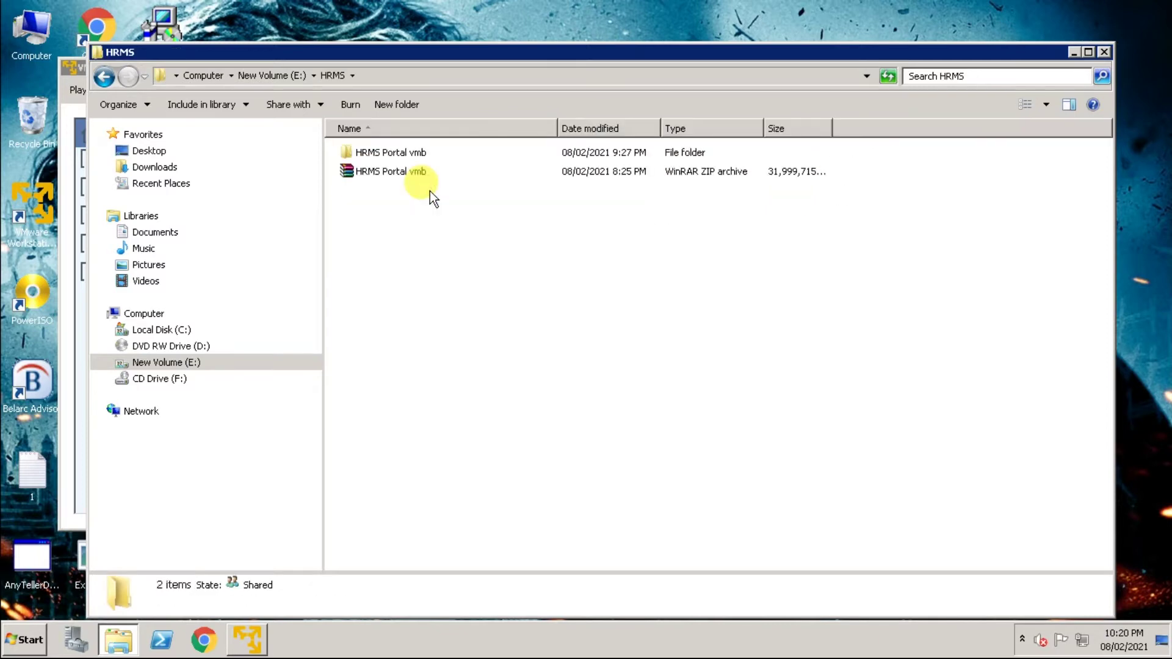
{"action": "left_click", "coordinate": [418, 152]}
{"action": "double_click", "coordinate": [418, 153]}
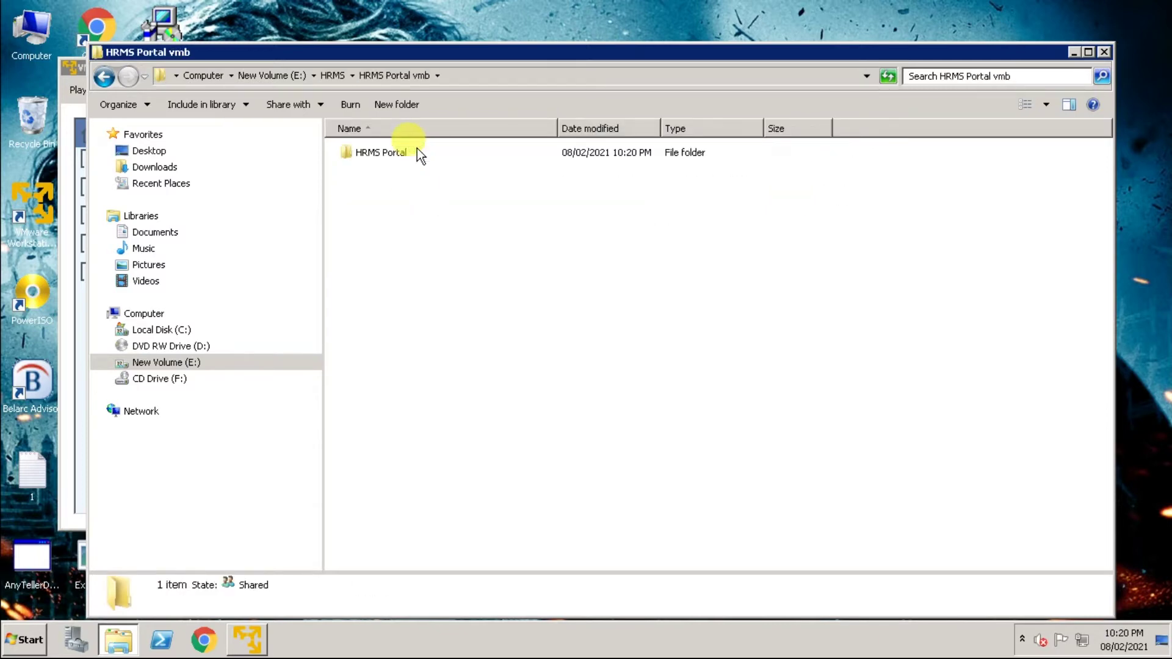
{"action": "double_click", "coordinate": [416, 153]}
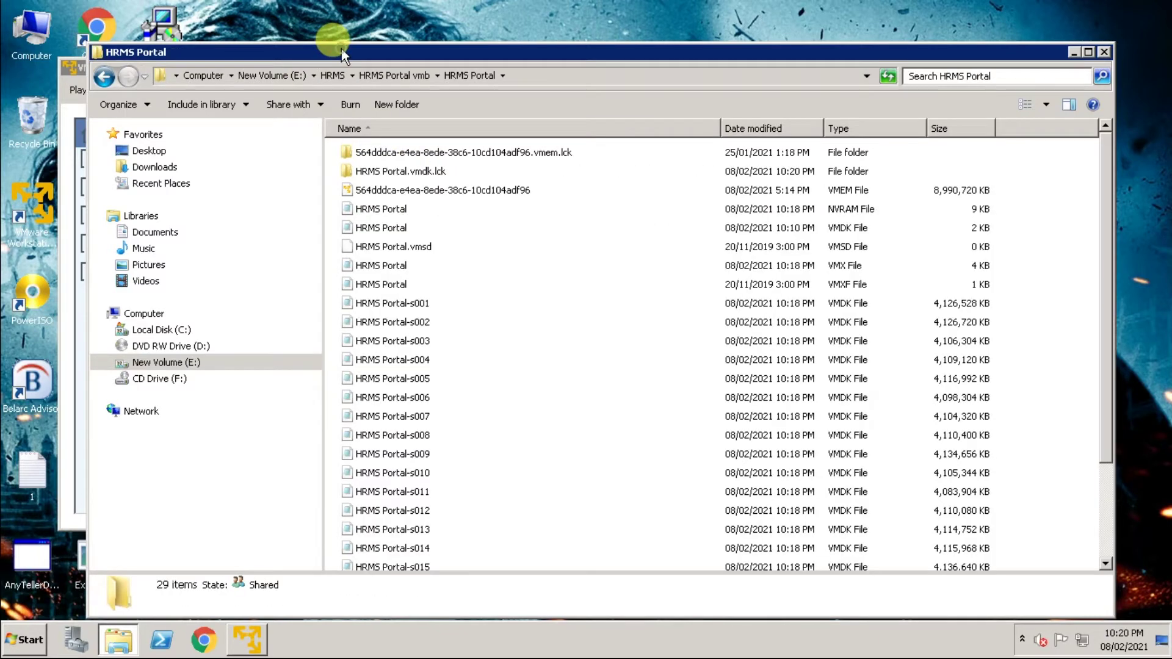
Step: Reveal the full folder path beside the error and select the HRMS Portal.vmdk.lck folder
{"action": "left_click_drag", "start_coordinate": [341, 49], "coordinate": [585, 36]}
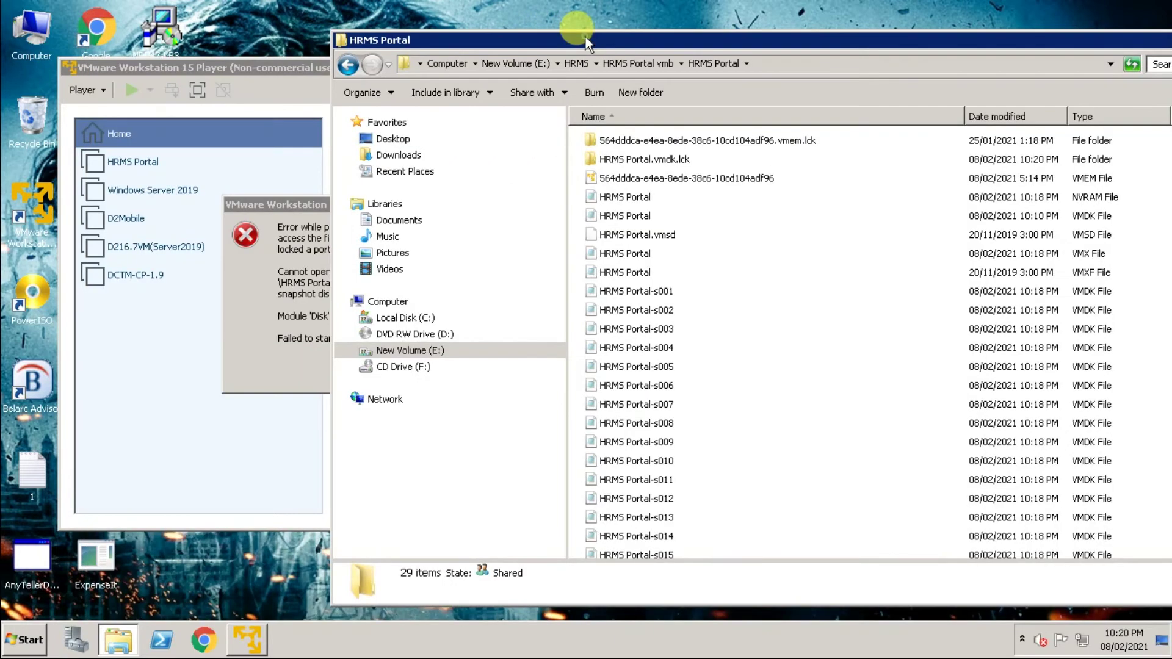
{"action": "left_click_drag", "start_coordinate": [586, 36], "coordinate": [765, 38]}
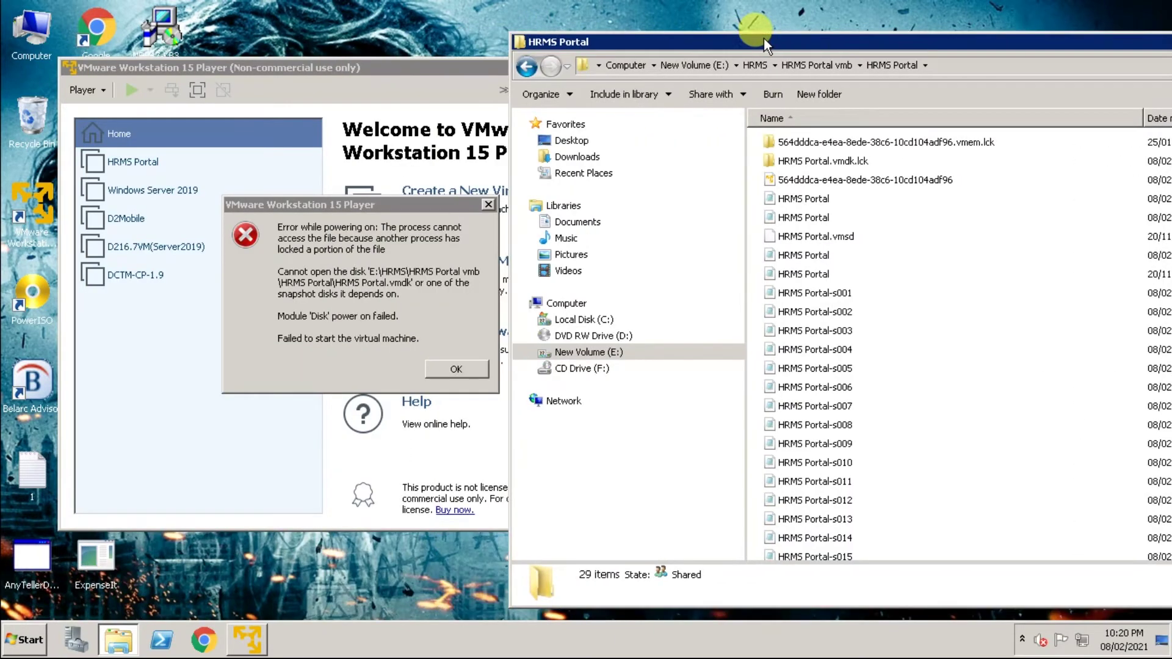
{"action": "left_click", "coordinate": [976, 66]}
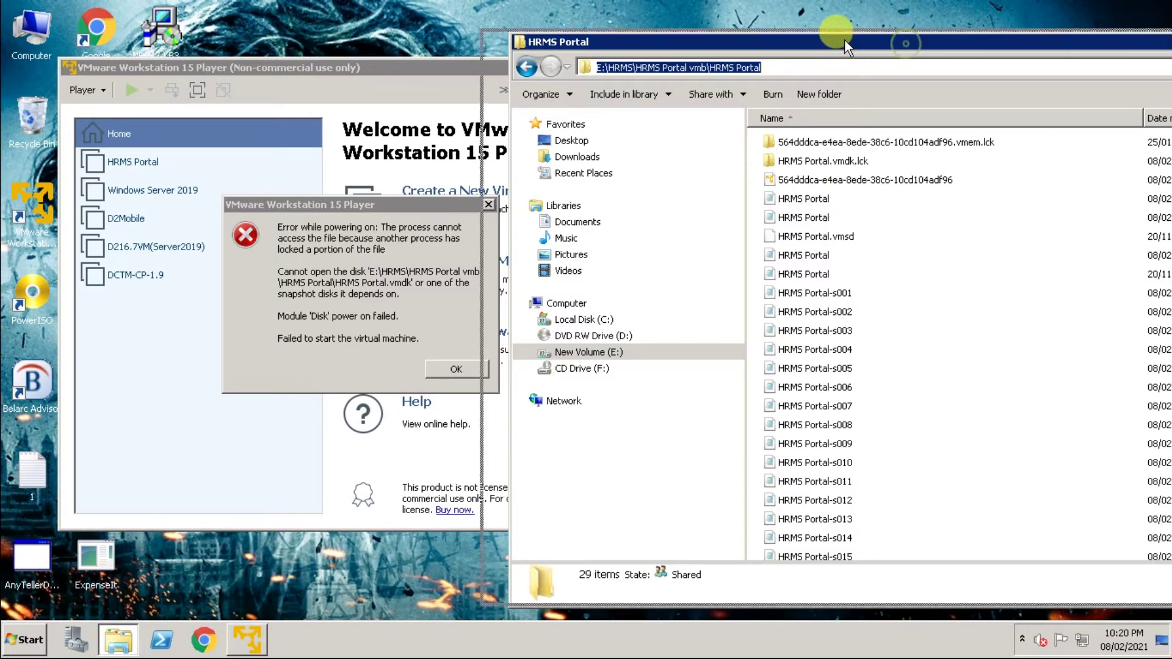
{"action": "left_click_drag", "start_coordinate": [907, 46], "coordinate": [788, 40]}
{"action": "left_click_drag", "start_coordinate": [861, 39], "coordinate": [758, 36]}
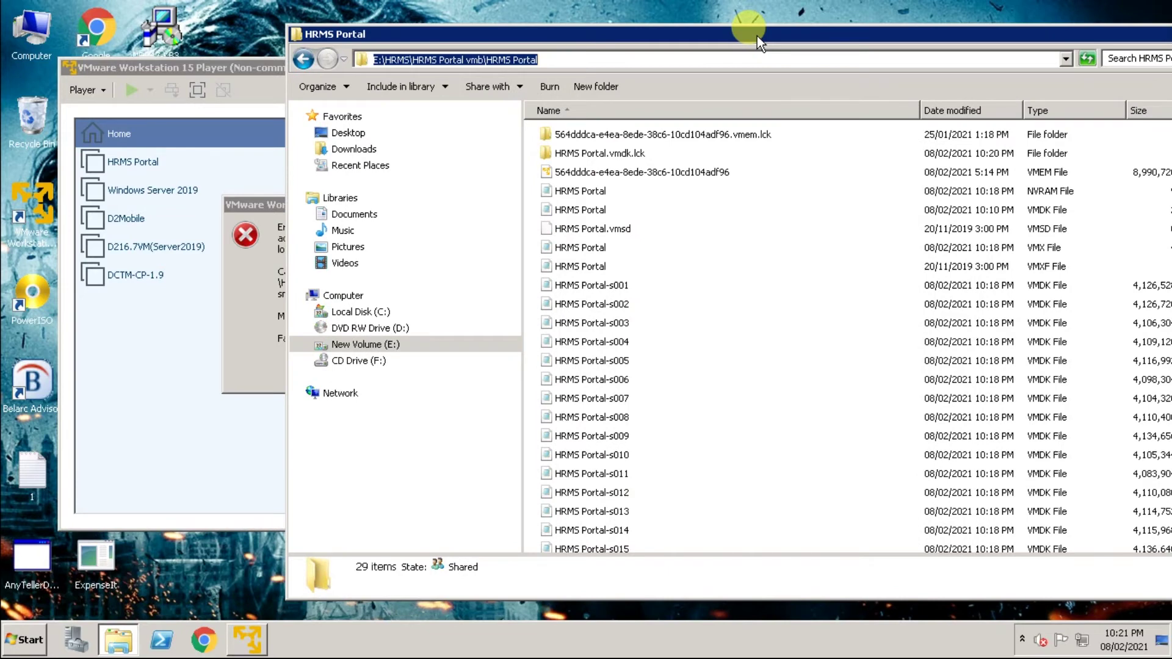
{"action": "left_click", "coordinate": [638, 156]}
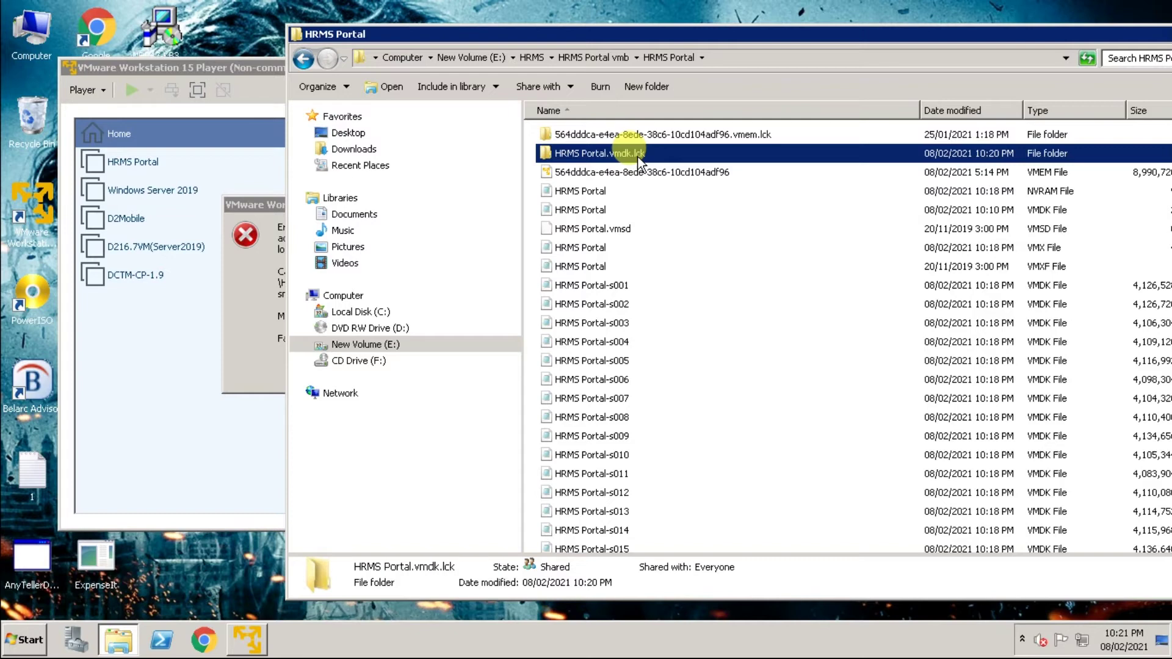
Step: Select both .lck lock folders and delete them to the Recycle Bin, leaving 27 items
{"action": "key", "text": "shift+Up"}
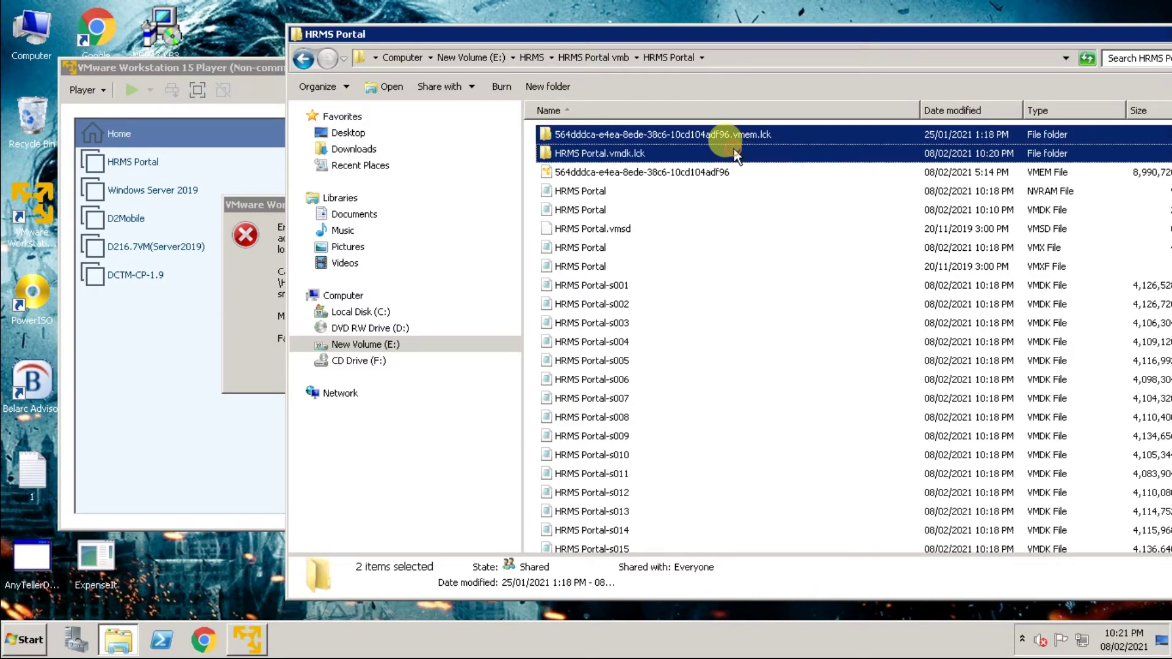
{"action": "right_click", "coordinate": [733, 150]}
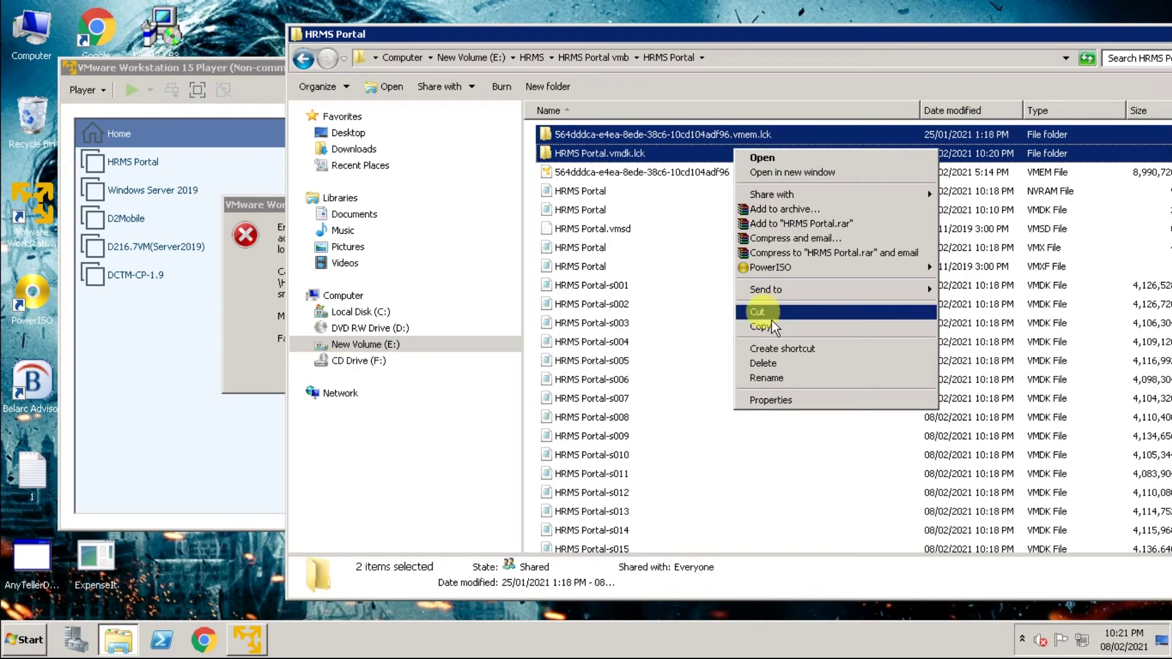
{"action": "left_click", "coordinate": [770, 361]}
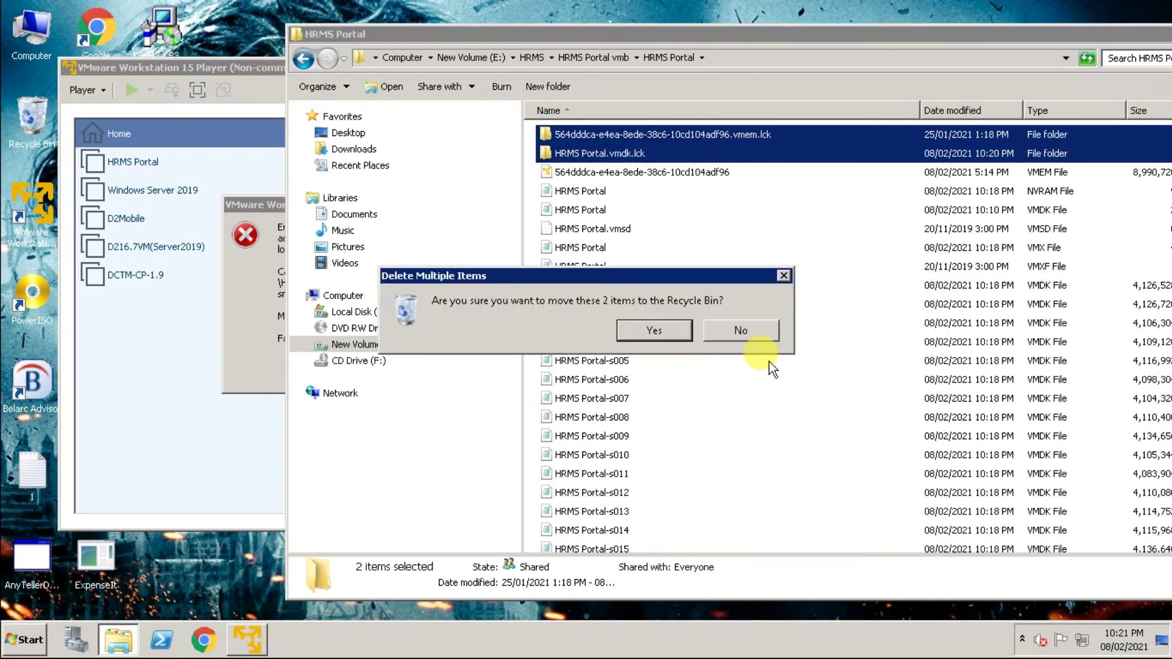
{"action": "left_click", "coordinate": [679, 331]}
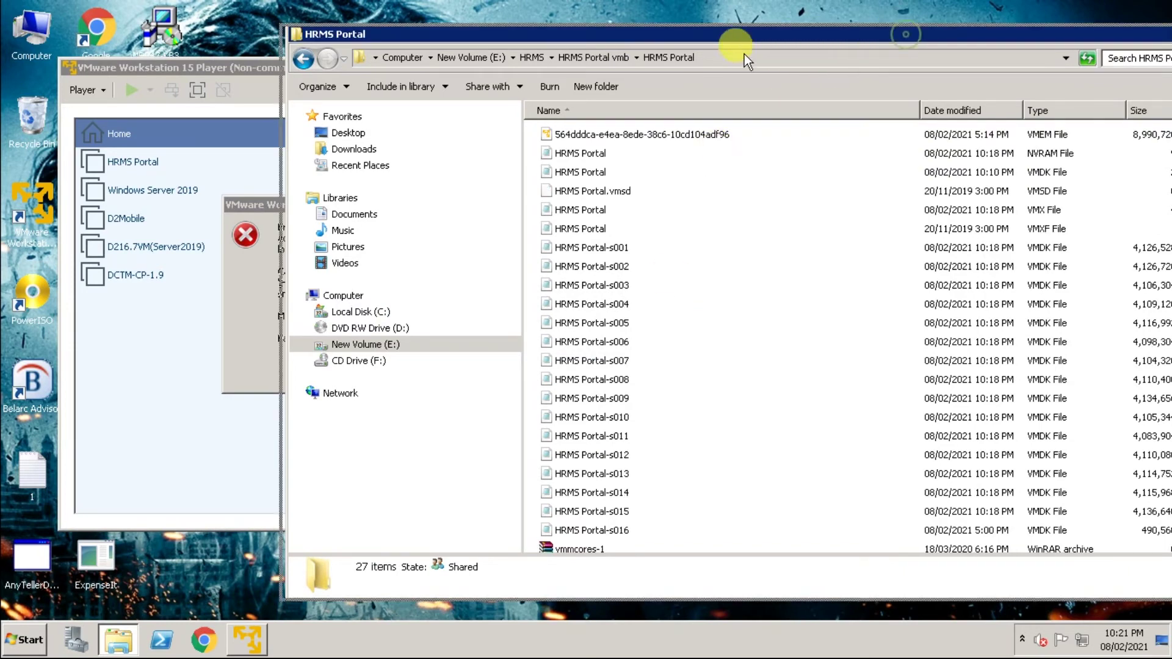
Step: Close the Explorer window, dismiss the old power-on error and quit VMware Player
{"action": "left_click_drag", "start_coordinate": [900, 38], "coordinate": [722, 60]}
{"action": "left_click", "coordinate": [1125, 55]}
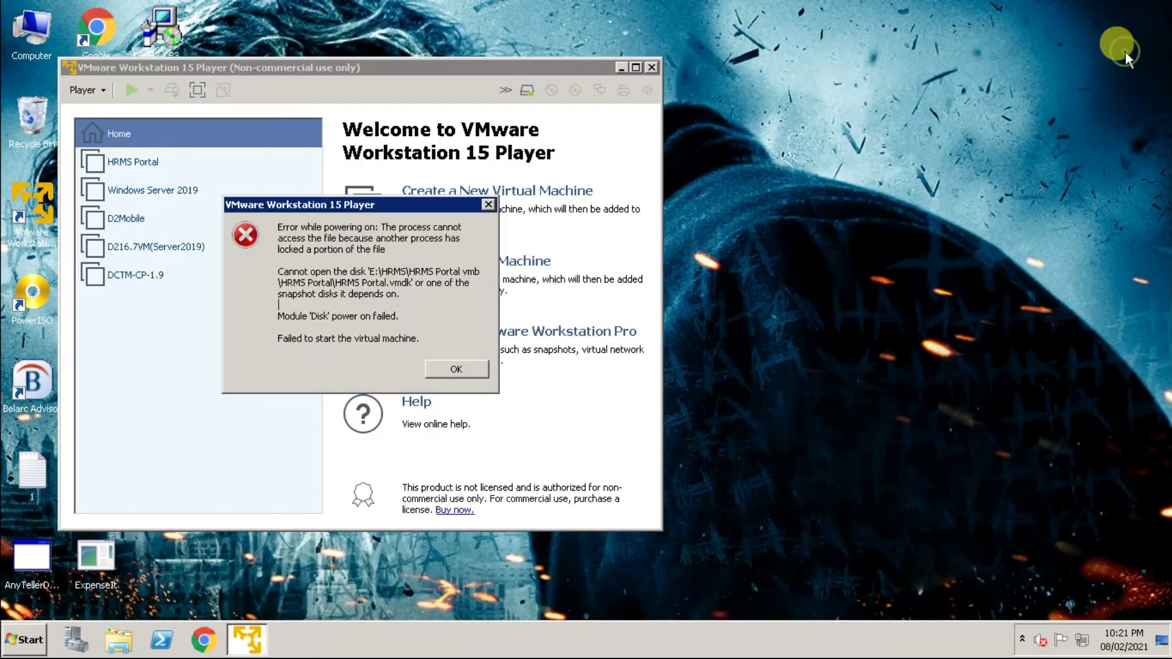
{"action": "left_click", "coordinate": [470, 372]}
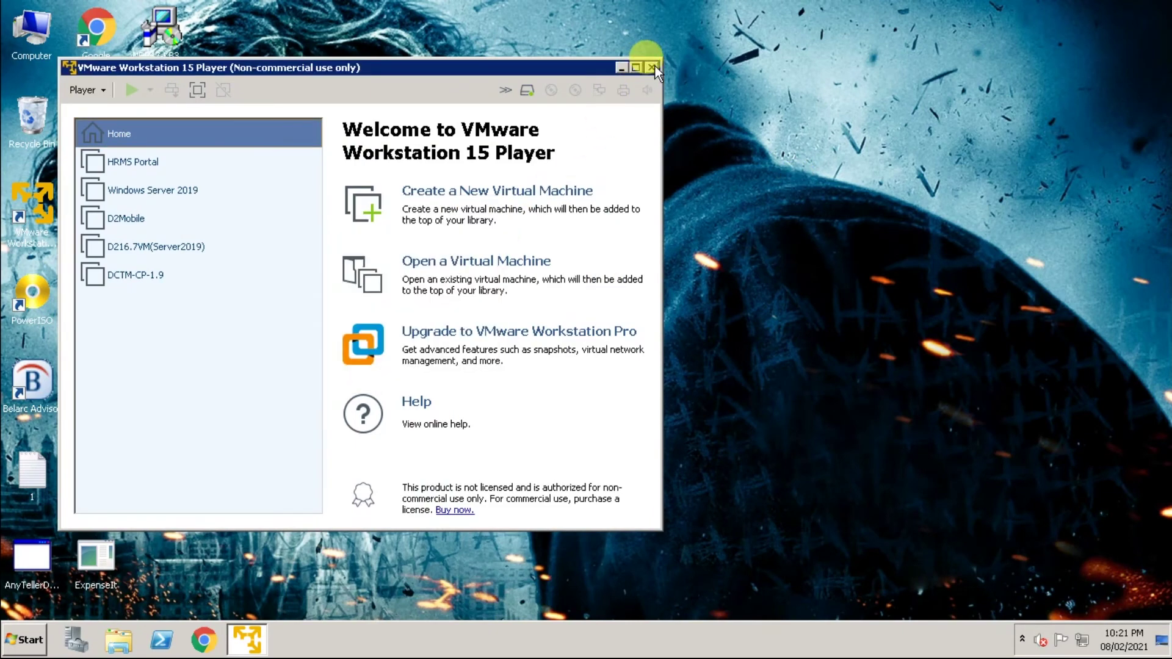
{"action": "left_click", "coordinate": [651, 67]}
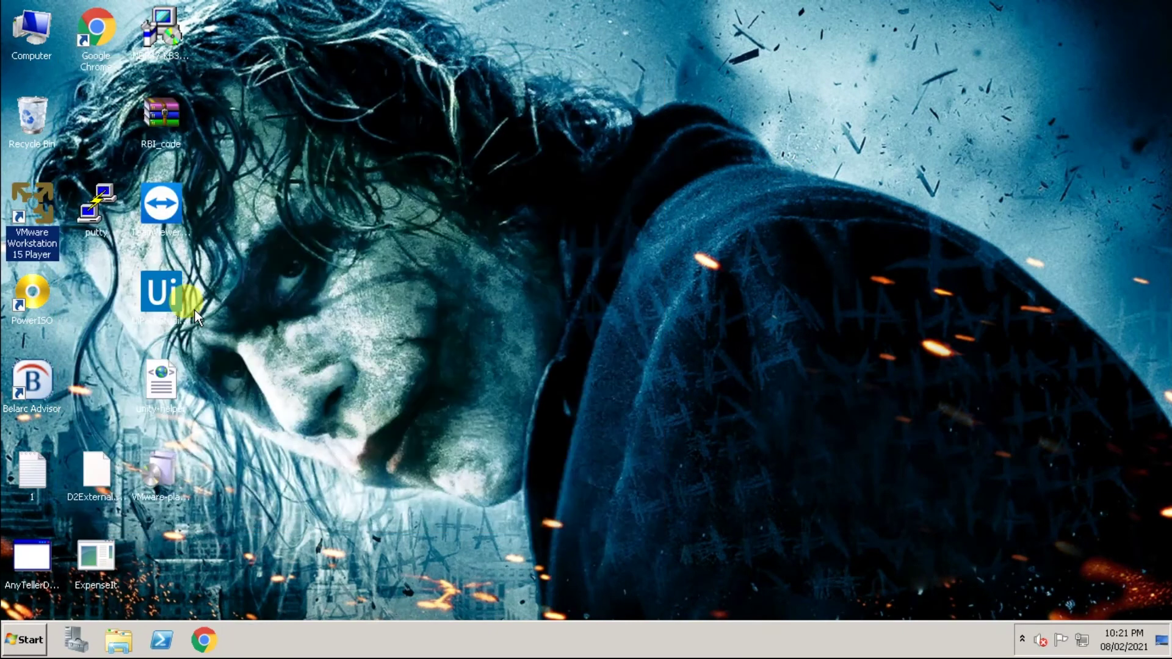
Step: Relaunch VMware Player and power on HRMS Portal, which now boots into Ubuntu
{"action": "double_click", "coordinate": [34, 188]}
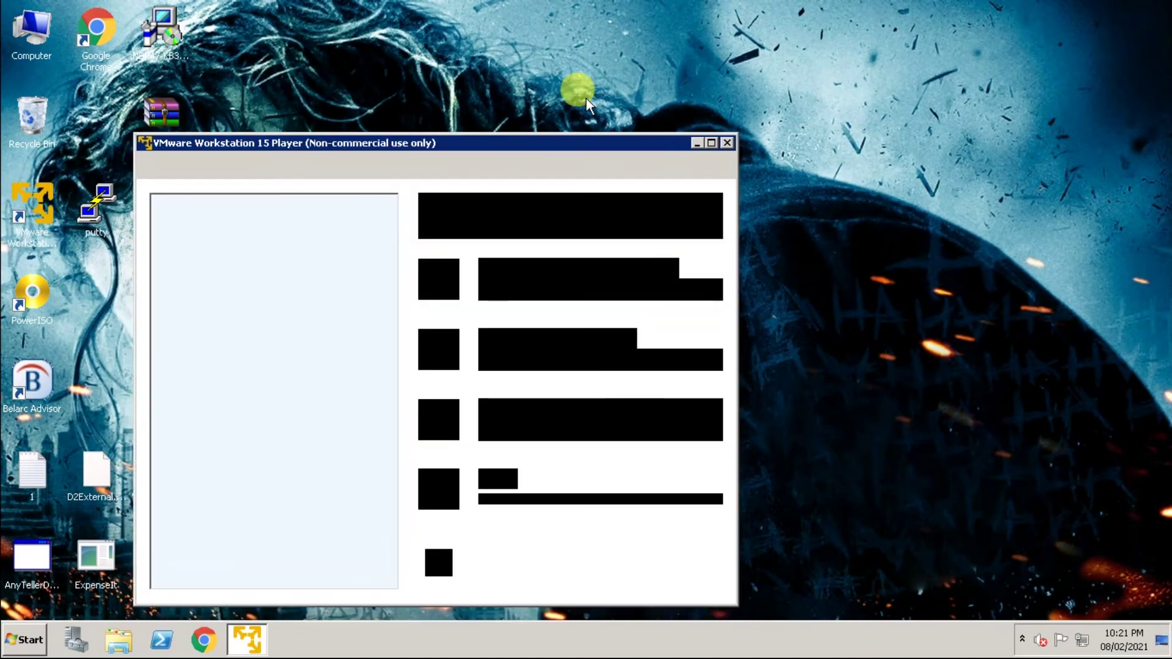
{"action": "left_click", "coordinate": [229, 231]}
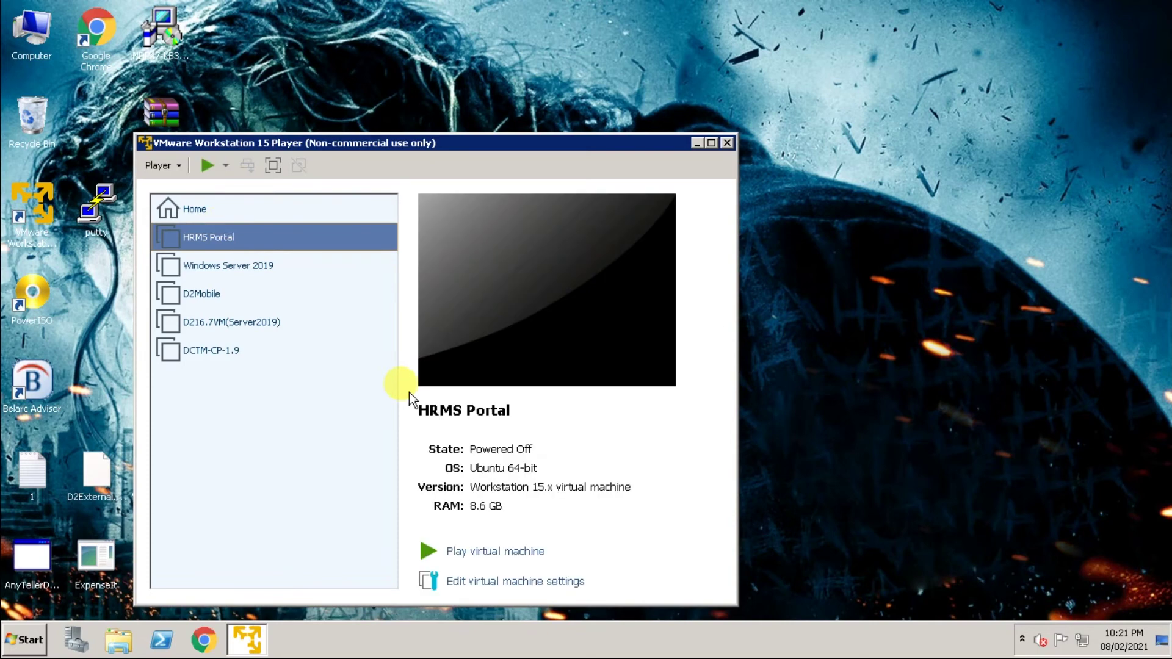
{"action": "left_click", "coordinate": [485, 552]}
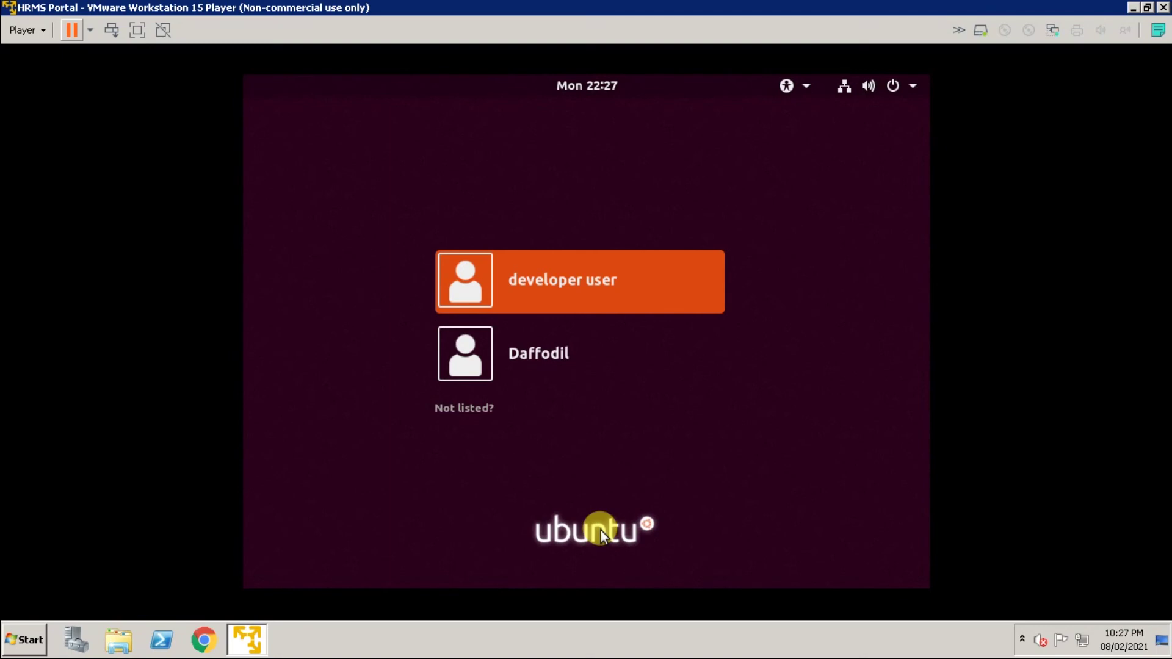
Step: From Ubuntu's top-right system menu, choose Power Off and confirm shutting down the VM
{"action": "left_click", "coordinate": [894, 87]}
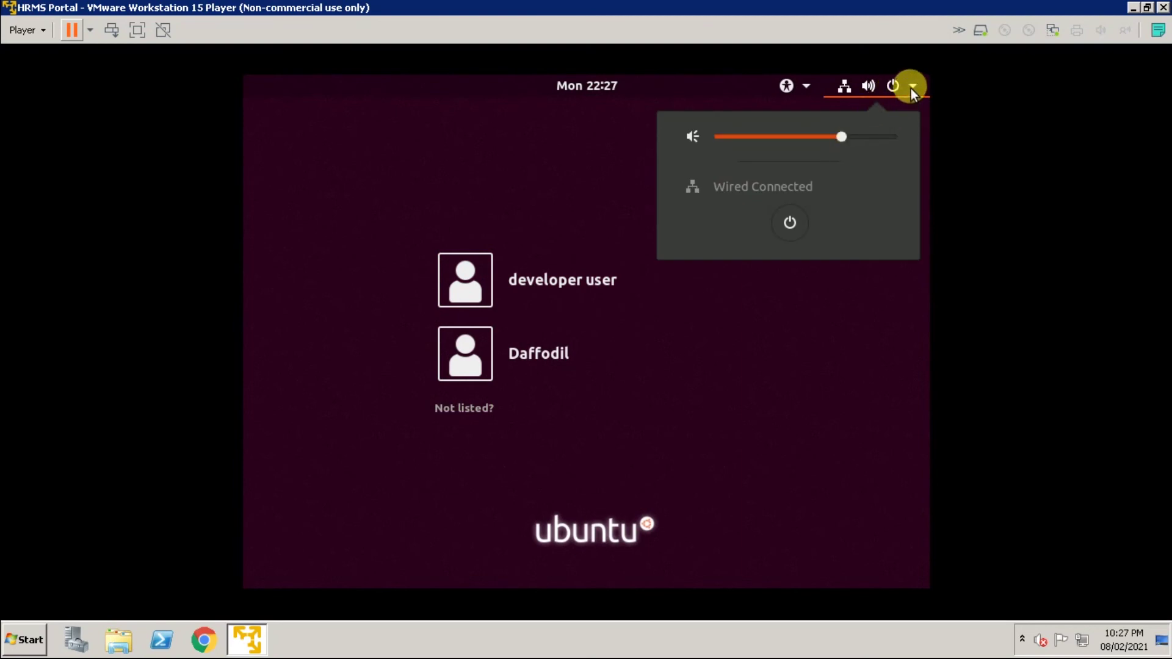
{"action": "left_click", "coordinate": [911, 87]}
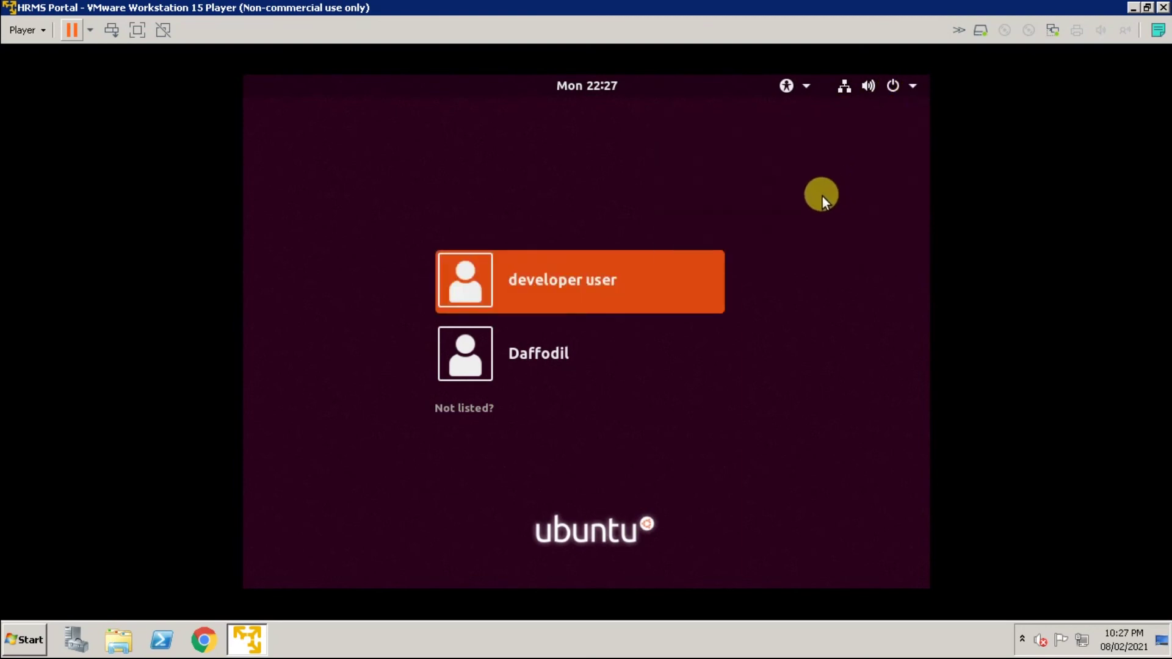
{"action": "left_click", "coordinate": [890, 91]}
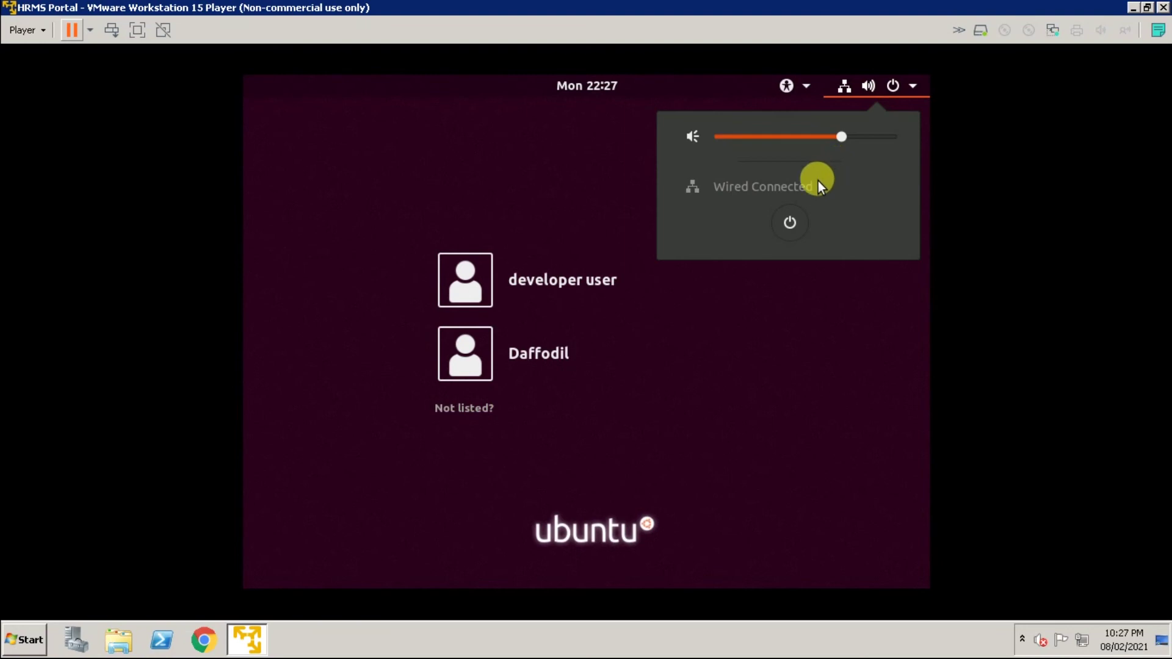
{"action": "left_click", "coordinate": [788, 221]}
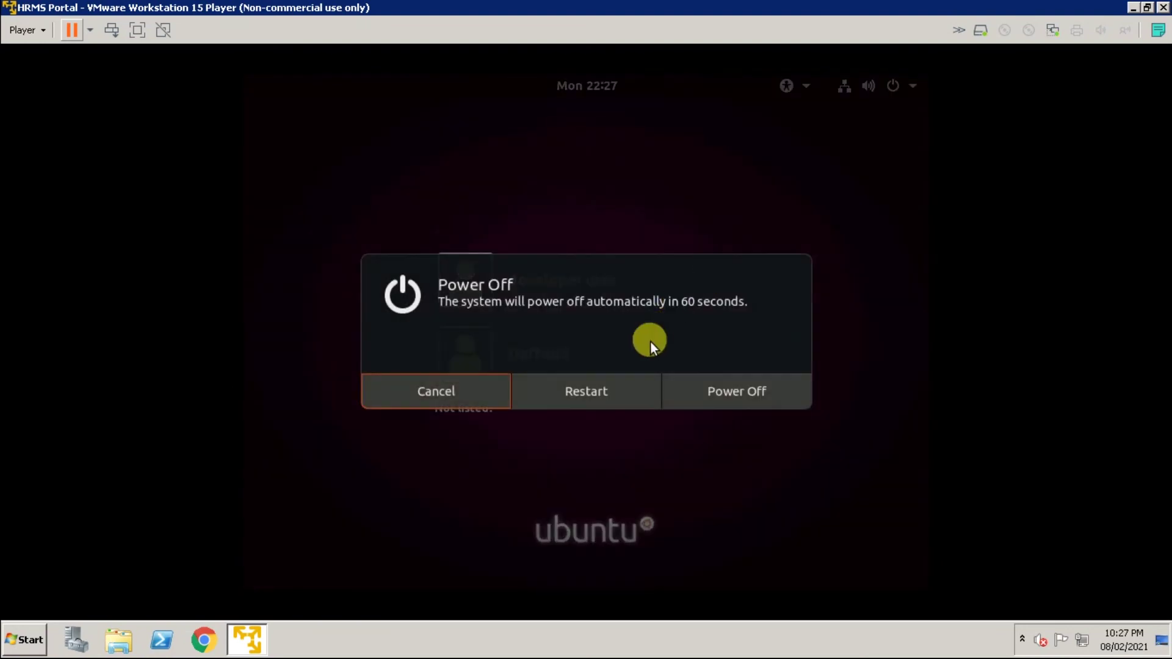
{"action": "left_click", "coordinate": [726, 396]}
{"action": "left_click", "coordinate": [726, 396]}
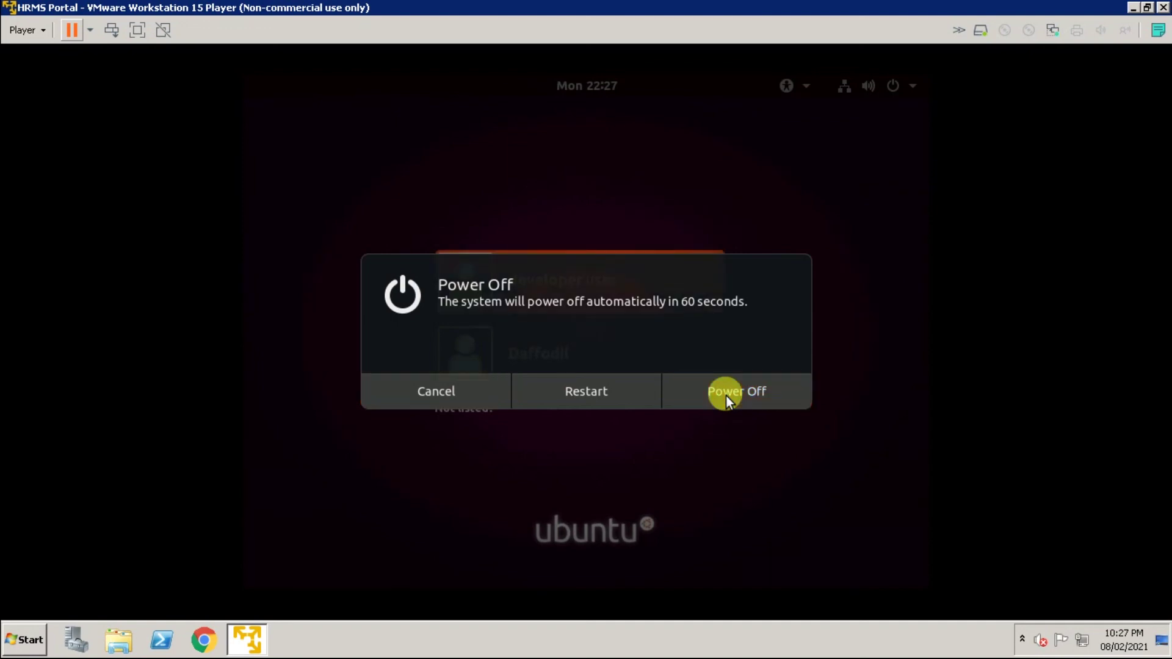